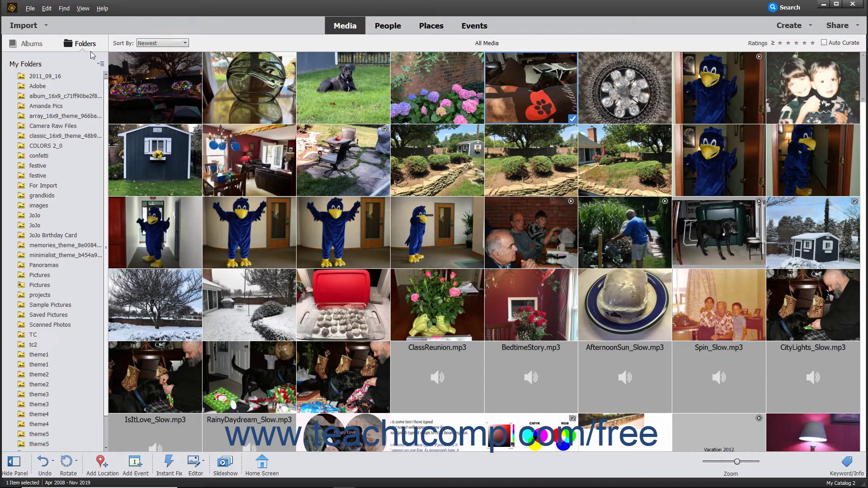
Step: Check the File menu, then open the Photo Downloader via Import > From Camera or Card Reader
{"action": "left_click", "coordinate": [30, 8]}
{"action": "mouse_move", "coordinate": [40, 22]}
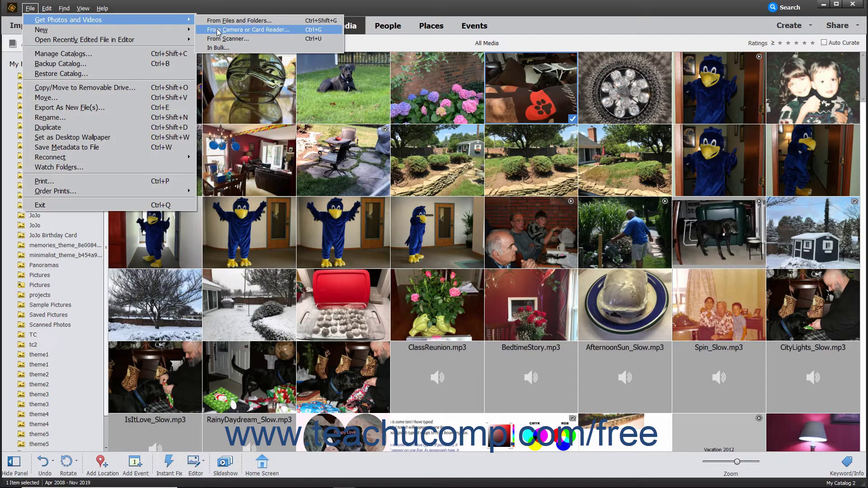
{"action": "left_click", "coordinate": [211, 9]}
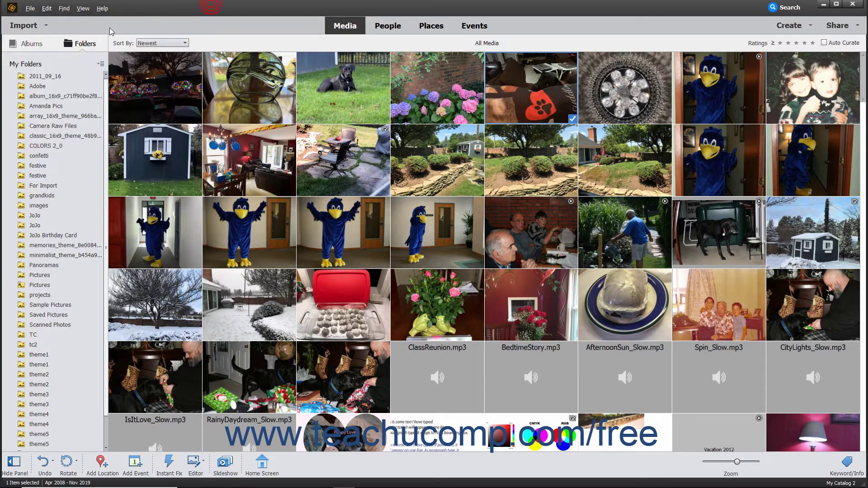
{"action": "left_click", "coordinate": [38, 28]}
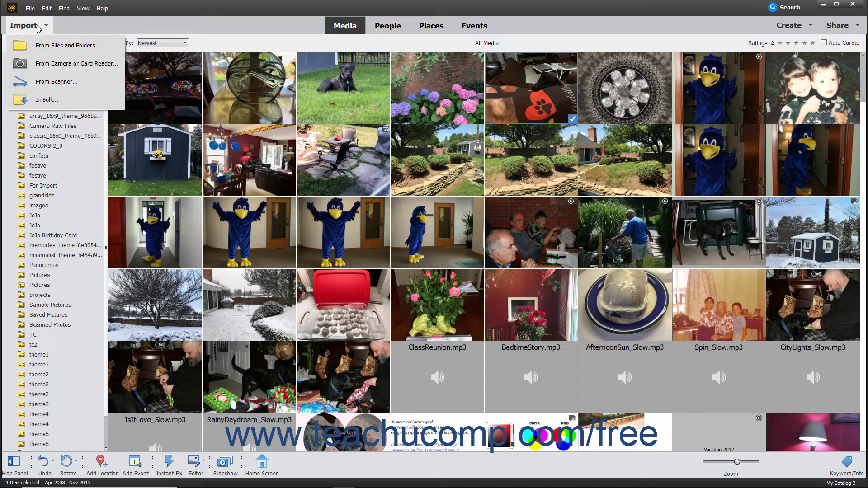
{"action": "left_click", "coordinate": [44, 62]}
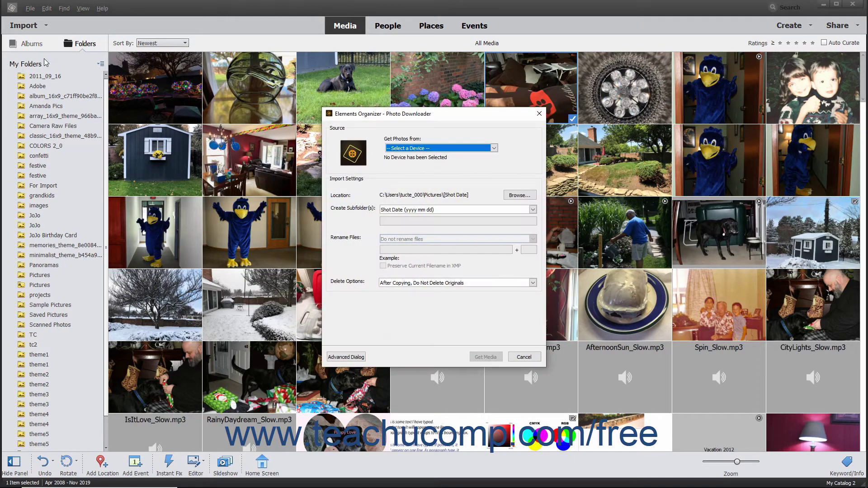
Step: Choose Canon EOS DIGITAL REBEL XTi as the source, selecting 739 files (1.2GB)
{"action": "left_click", "coordinate": [493, 149]}
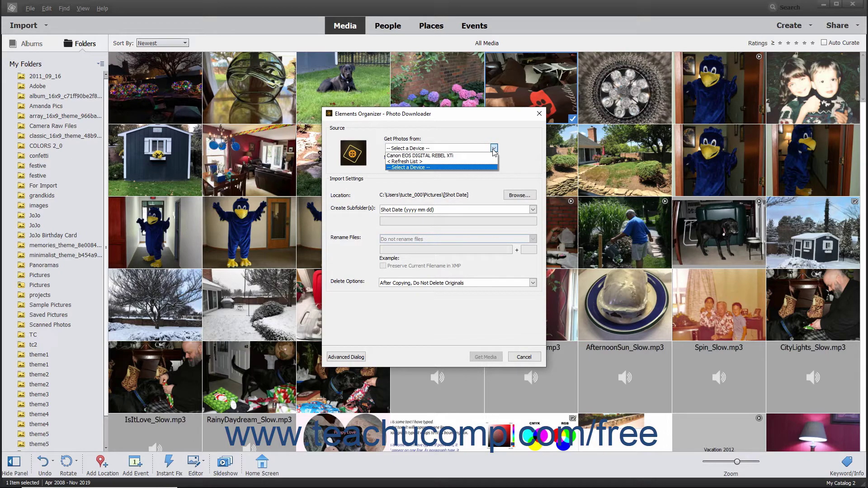
{"action": "left_click", "coordinate": [471, 154]}
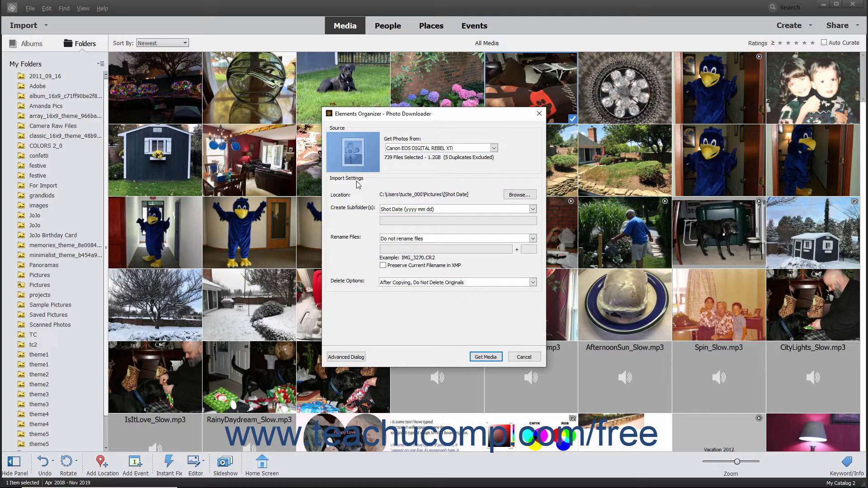
{"action": "left_click", "coordinate": [398, 196]}
Step: Set the download location to the import1 folder inside Pictures
{"action": "left_click", "coordinate": [514, 196]}
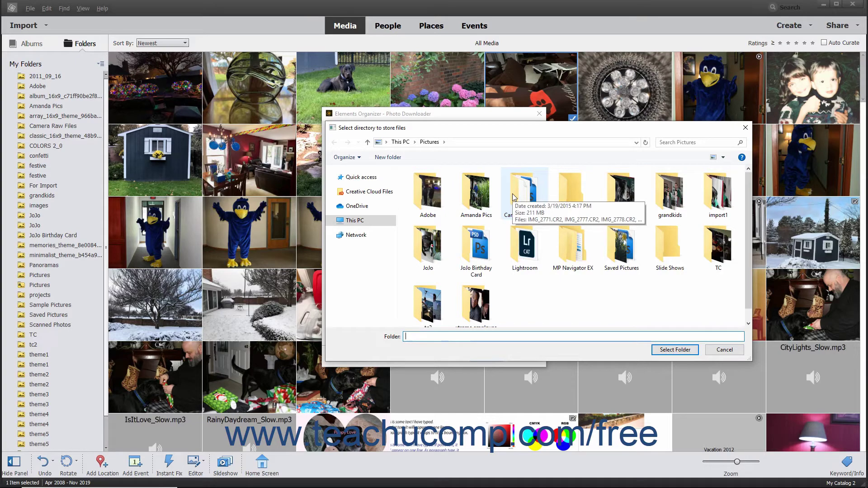
{"action": "left_click", "coordinate": [712, 203]}
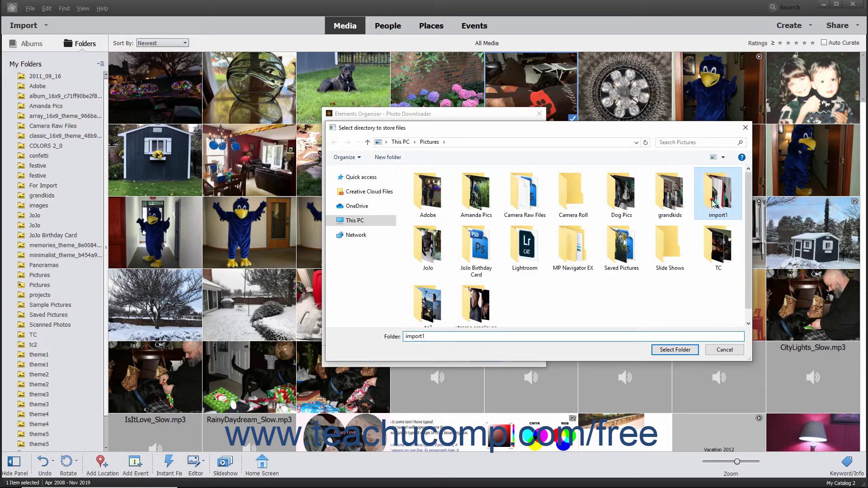
{"action": "left_click", "coordinate": [668, 351]}
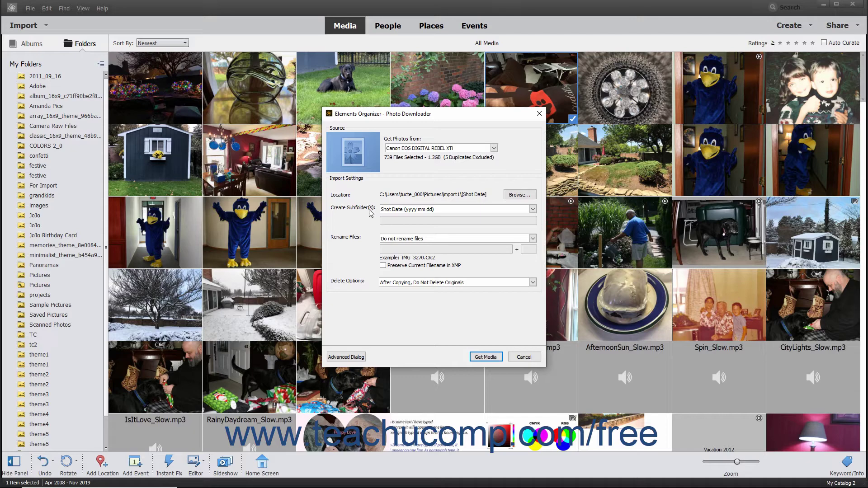
Step: Try None, then Custom Name in the Create Subfolder(s) dropdown
{"action": "left_click", "coordinate": [533, 209]}
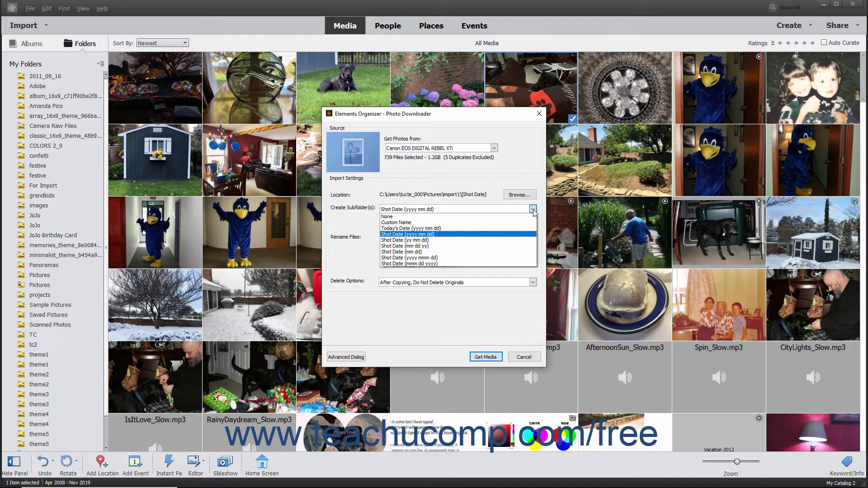
{"action": "left_click", "coordinate": [533, 210]}
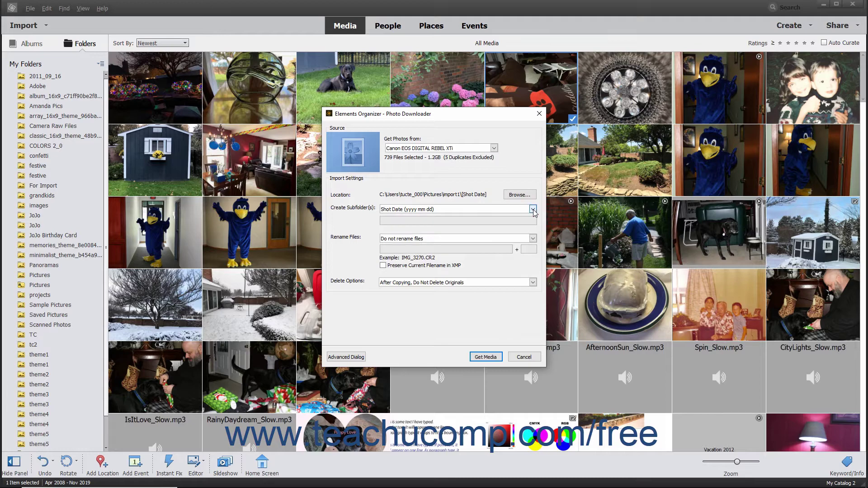
{"action": "left_click", "coordinate": [533, 210]}
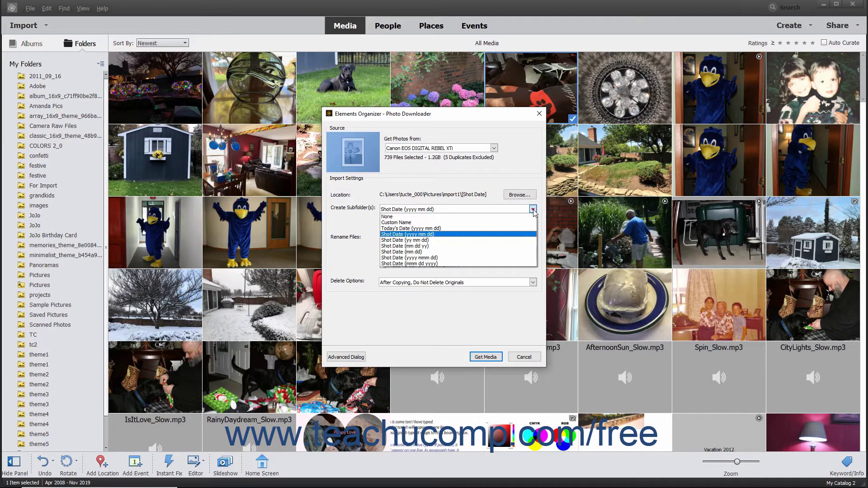
{"action": "left_click", "coordinate": [511, 217]}
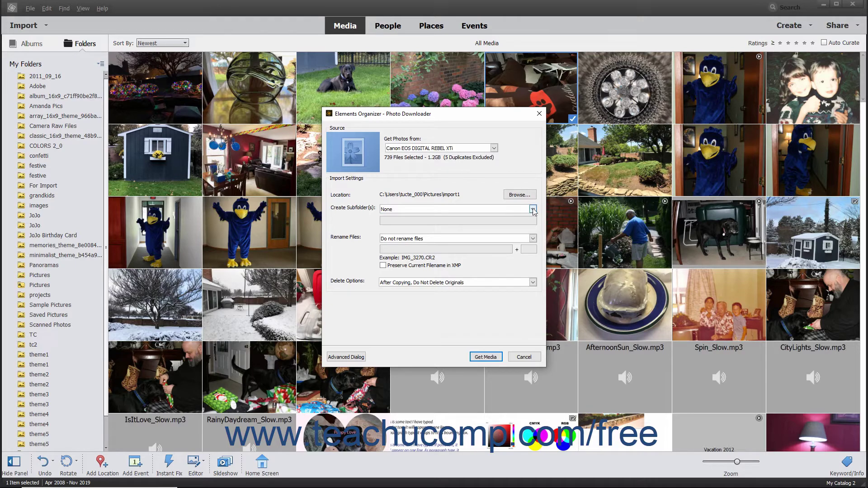
{"action": "left_click", "coordinate": [533, 210]}
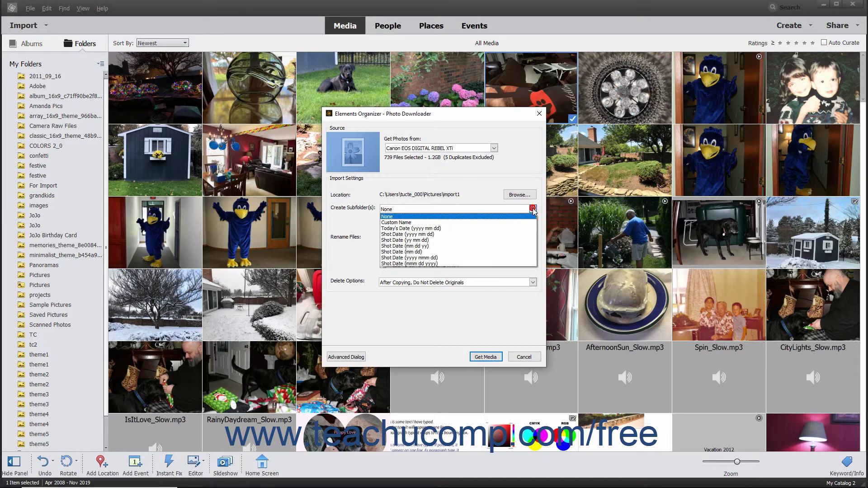
{"action": "left_click", "coordinate": [504, 223]}
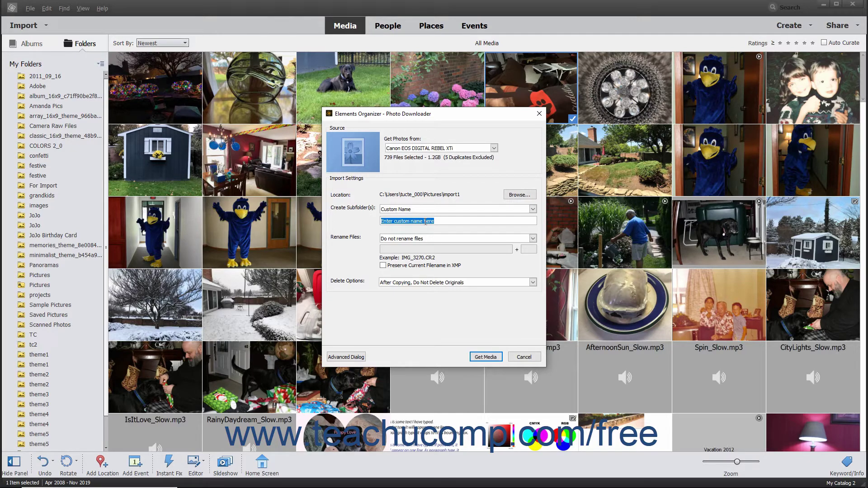
{"action": "left_click", "coordinate": [532, 209]}
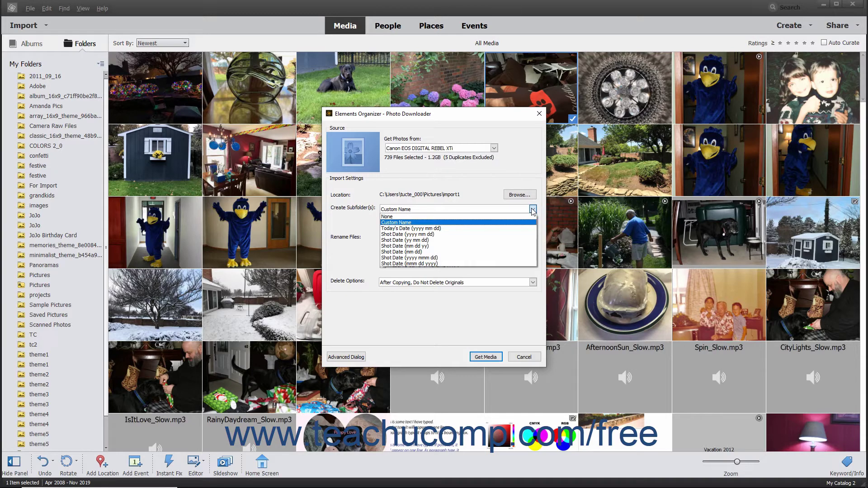
Step: Set Create Subfolder(s) to Today's Date, giving a 2019 12 06 subfolder
{"action": "left_click", "coordinate": [414, 228]}
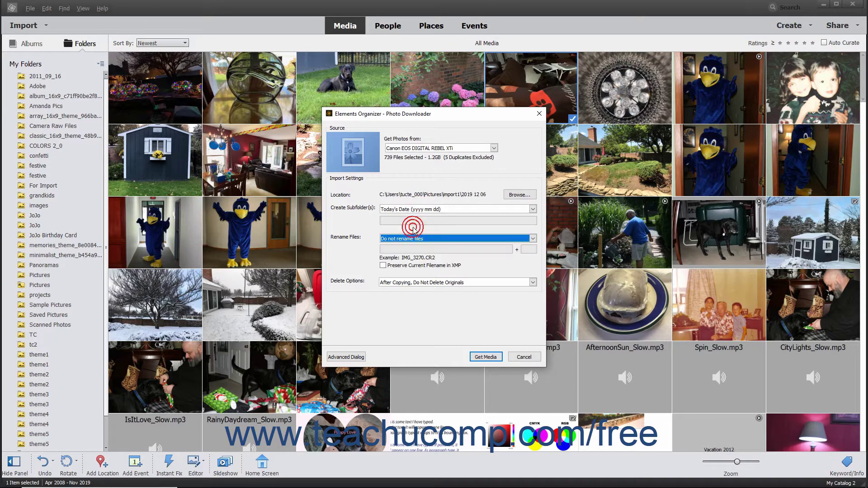
{"action": "left_click", "coordinate": [532, 209]}
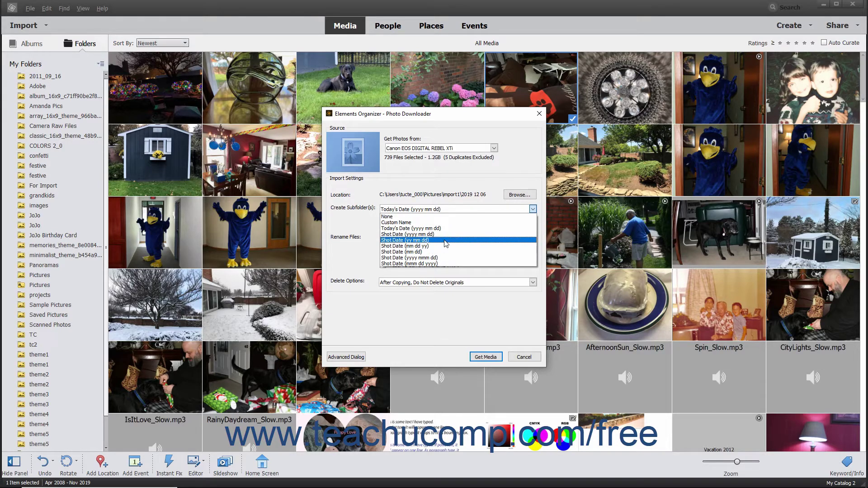
{"action": "left_click", "coordinate": [533, 210]}
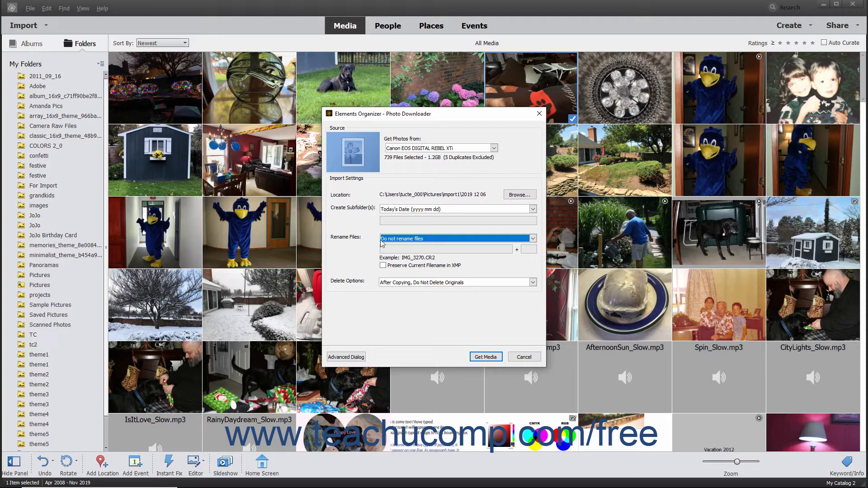
Step: Set Rename Files to Custom Name, then scroll the renaming list toward Advanced Rename
{"action": "left_click", "coordinate": [533, 239]}
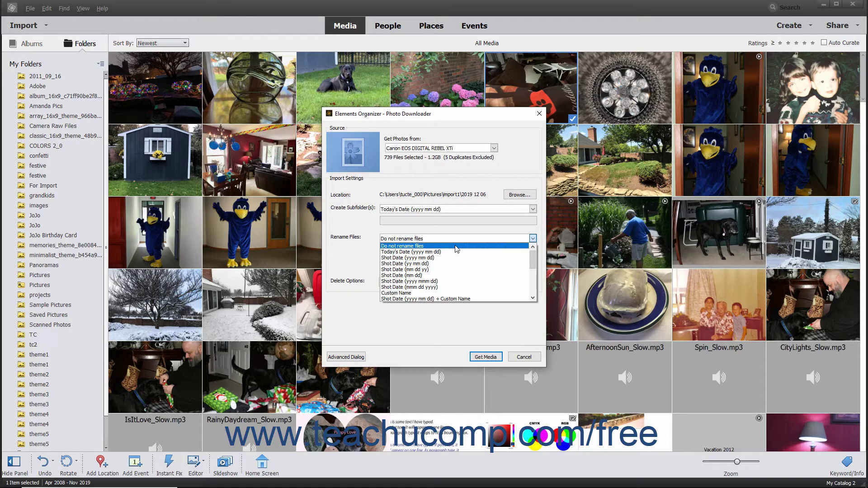
{"action": "left_click", "coordinate": [413, 293]}
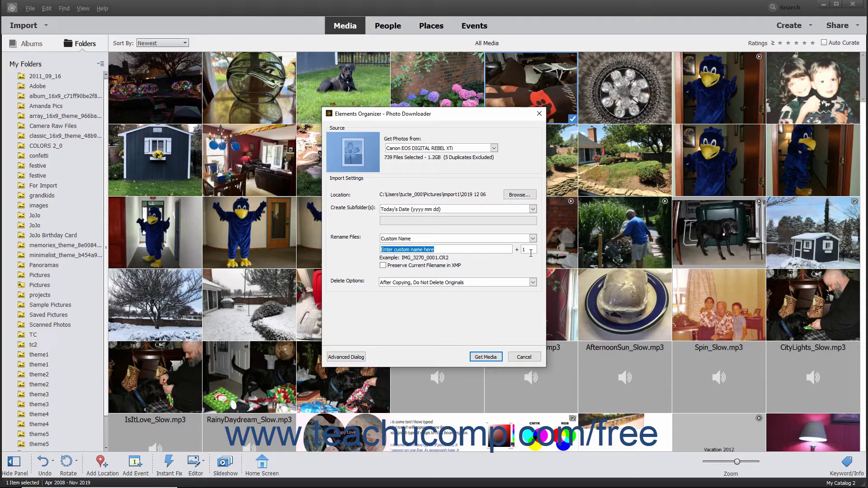
{"action": "left_click", "coordinate": [530, 253]}
{"action": "left_click", "coordinate": [533, 238]}
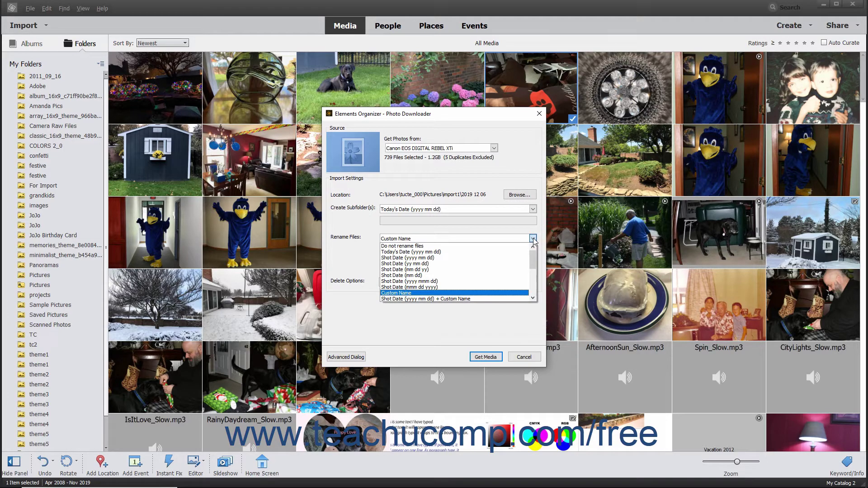
{"action": "scroll", "coordinate": [445, 280], "scroll_direction": "down", "scroll_amount": 5}
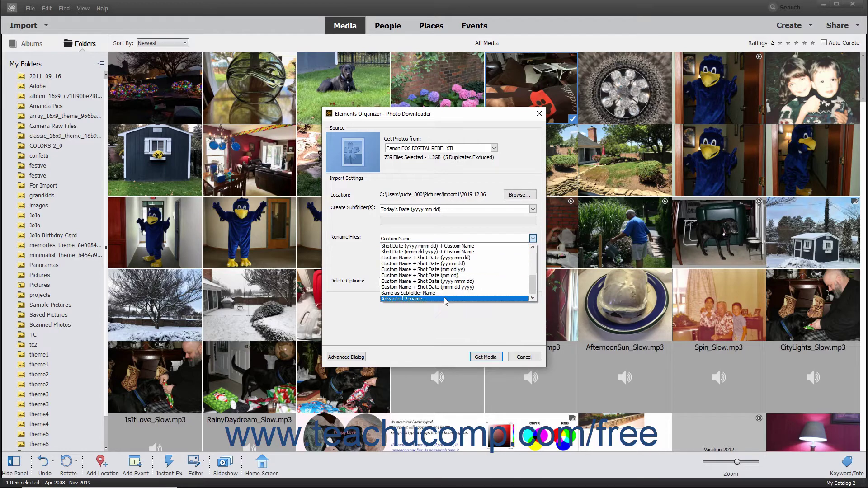
Step: Build an Advanced Rename pattern of Date Created, hyphen and sequence, like 20191115-0001.CR2
{"action": "left_click", "coordinate": [444, 299]}
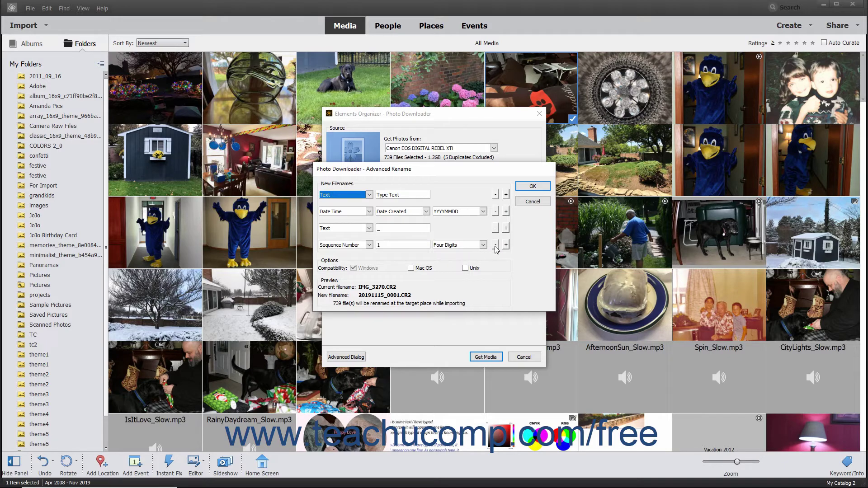
{"action": "left_click", "coordinate": [495, 228]}
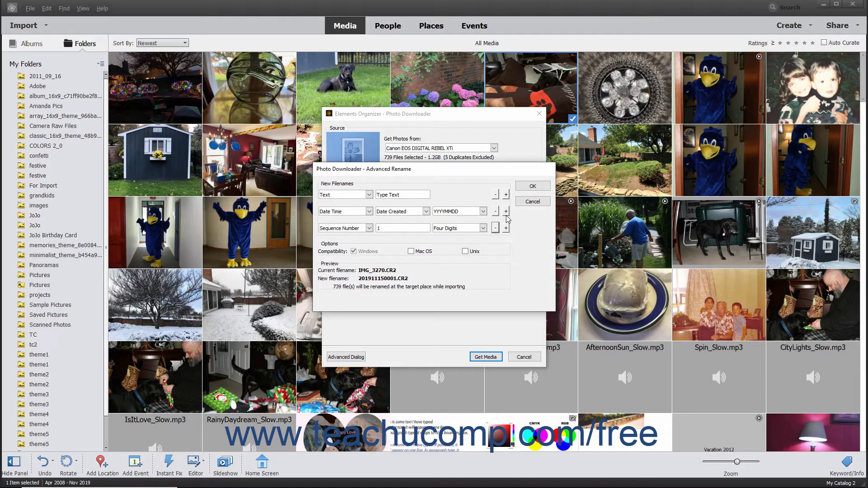
{"action": "left_click", "coordinate": [506, 215]}
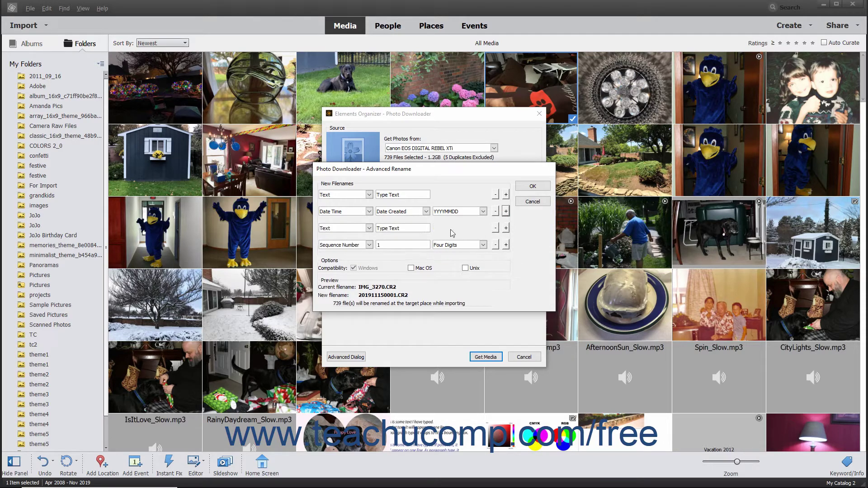
{"action": "left_click", "coordinate": [421, 229]}
{"action": "type", "text": "-"}
{"action": "left_click", "coordinate": [425, 215]}
{"action": "left_click", "coordinate": [426, 212]}
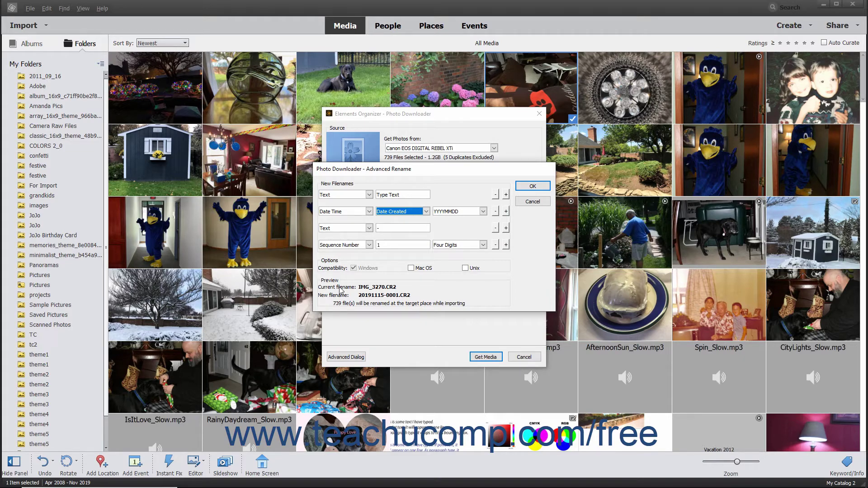
{"action": "left_click", "coordinate": [520, 188]}
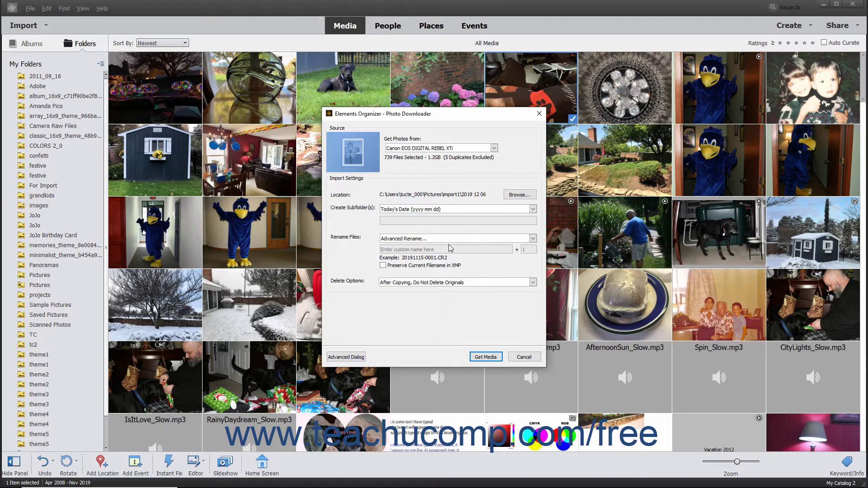
Step: Enable Preserve Current Filename in XMP and keep After Copying, Do Not Delete Originals
{"action": "left_click", "coordinate": [384, 266]}
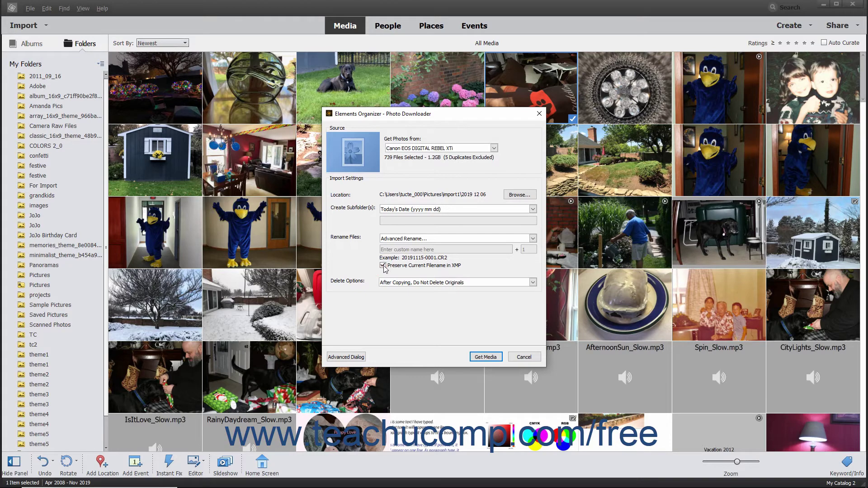
{"action": "left_click", "coordinate": [533, 283]}
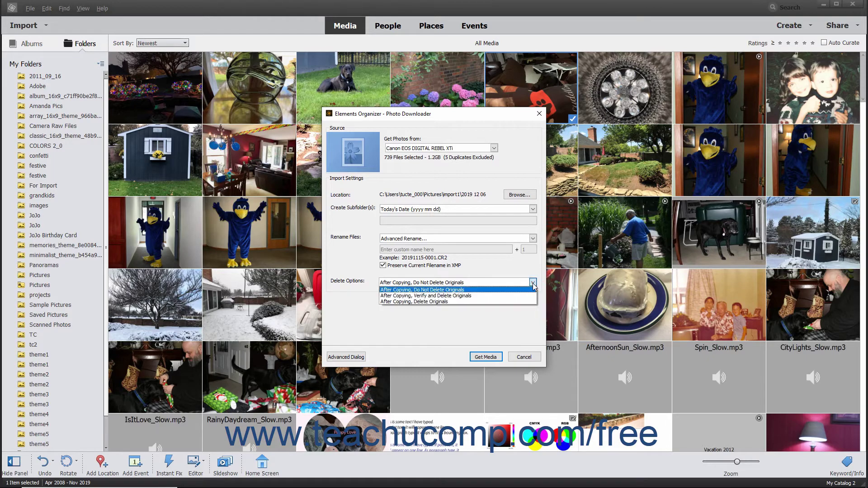
{"action": "left_click", "coordinate": [533, 283]}
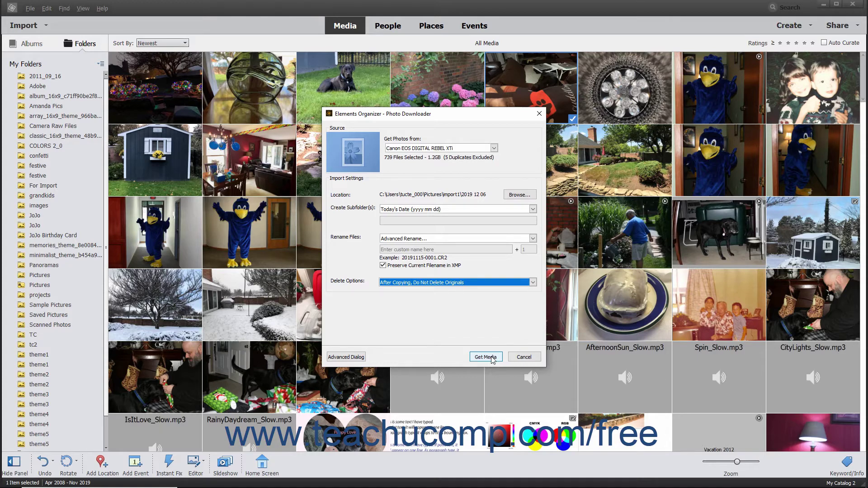
Step: Switch to the Advanced Dialog and uncheck IMG_3203, leaving 738 of 739 files selected
{"action": "left_click", "coordinate": [355, 358]}
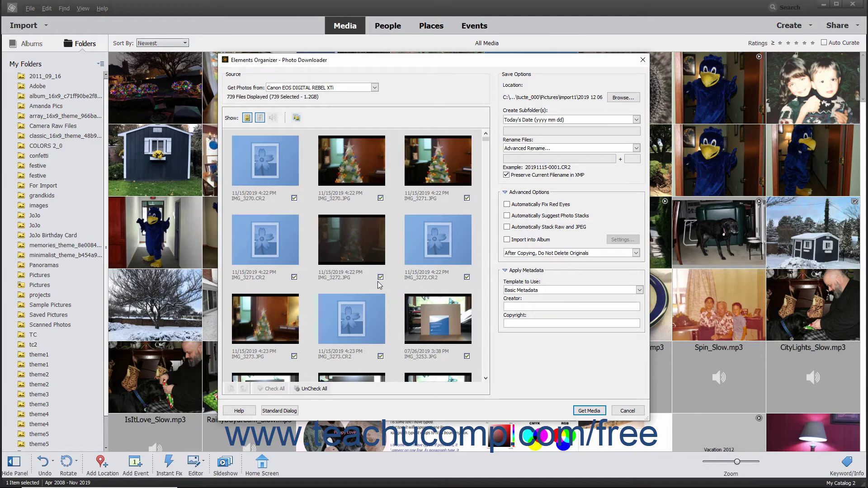
{"action": "left_click", "coordinate": [295, 413]}
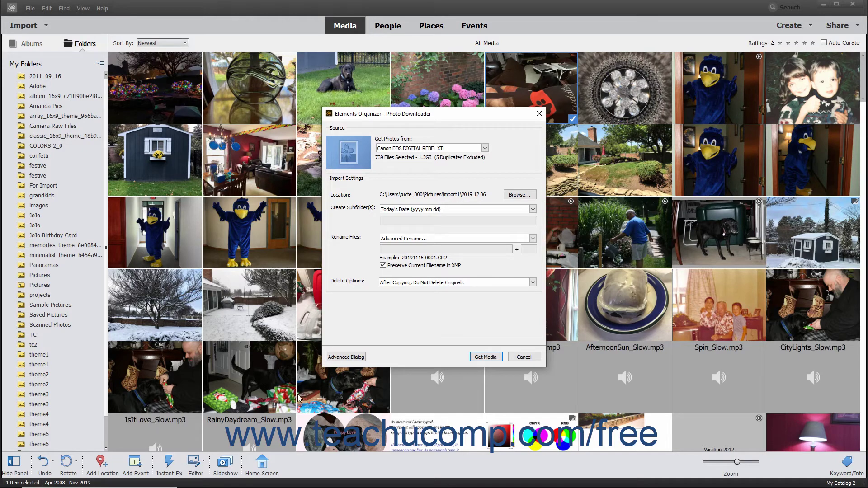
{"action": "left_click", "coordinate": [348, 357]}
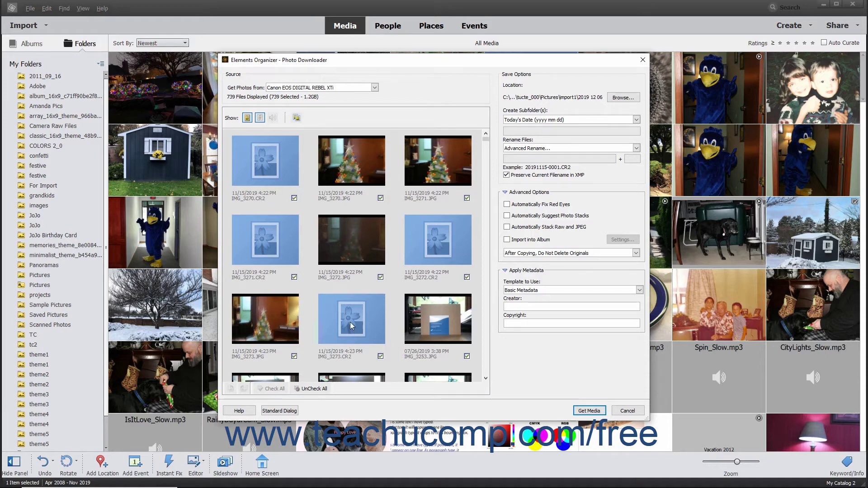
{"action": "scroll", "coordinate": [343, 212], "scroll_direction": "down", "scroll_amount": 5}
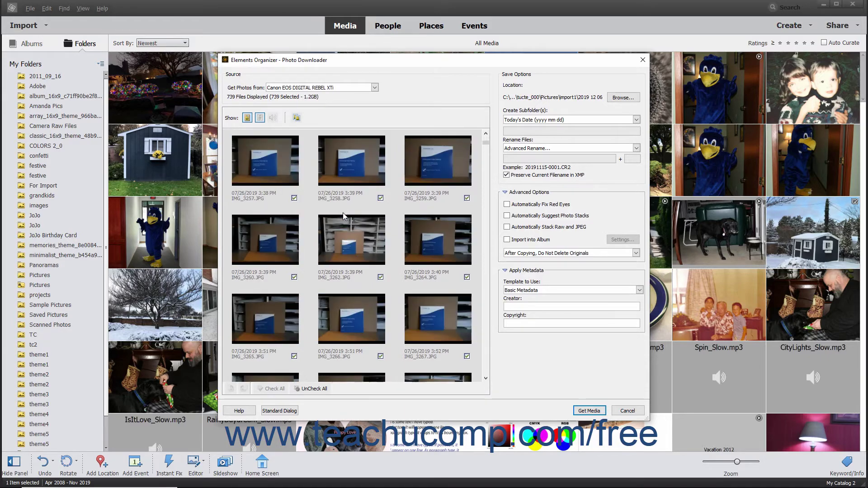
{"action": "scroll", "coordinate": [343, 215], "scroll_direction": "down", "scroll_amount": 10}
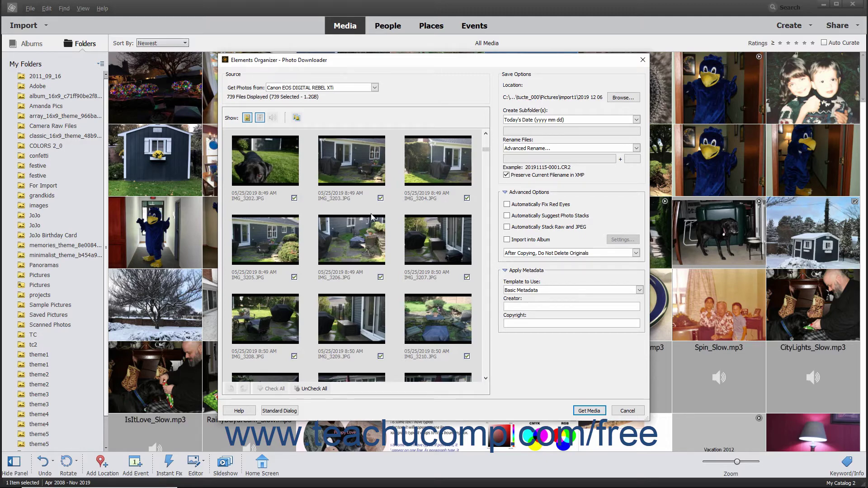
{"action": "left_click", "coordinate": [380, 198]}
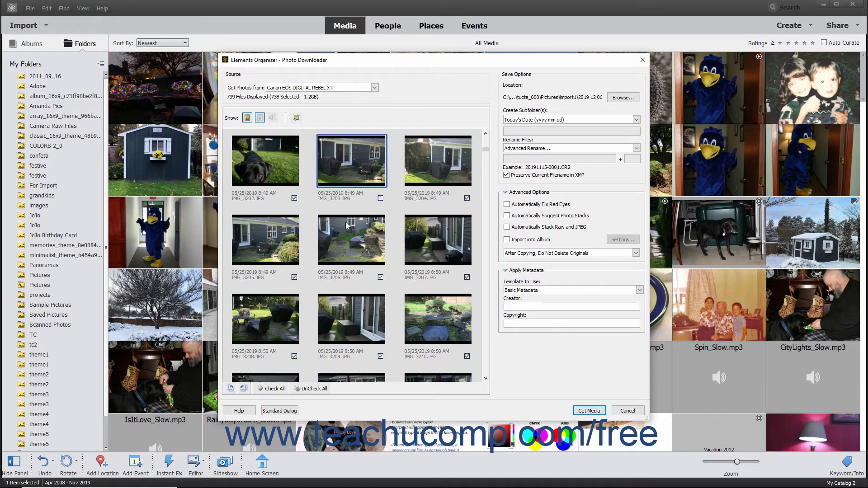
Step: Uncheck all, then check IMG_3200, IMG_3201, IMG_3220 and IMG_3222 (4 files, 10.3MB)
{"action": "left_click", "coordinate": [309, 391]}
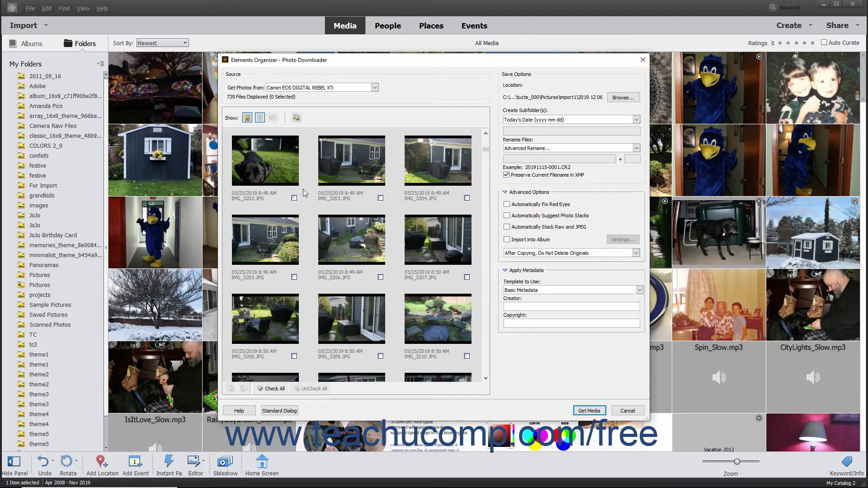
{"action": "scroll", "coordinate": [326, 203], "scroll_direction": "up", "scroll_amount": 3}
{"action": "left_click", "coordinate": [381, 277]}
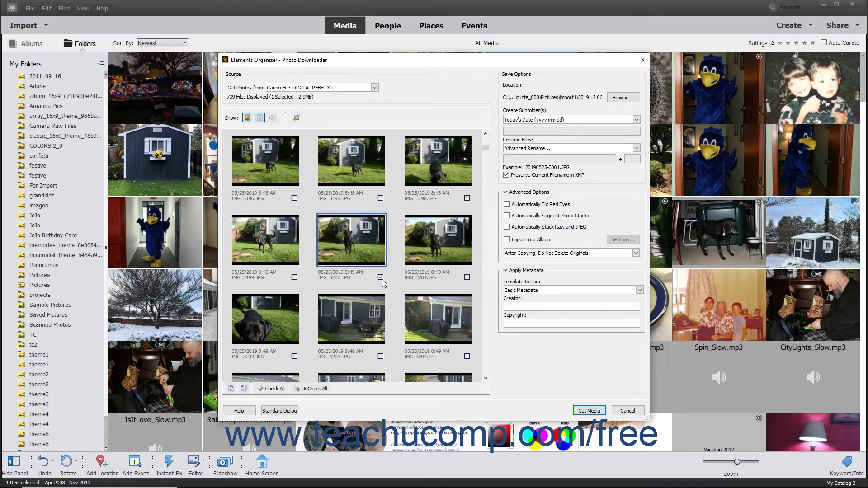
{"action": "left_click", "coordinate": [466, 276]}
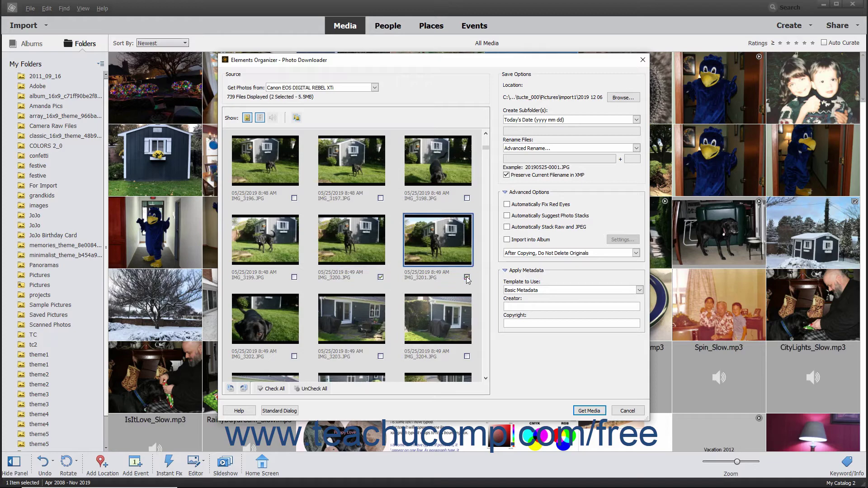
{"action": "scroll", "coordinate": [442, 274], "scroll_direction": "down", "scroll_amount": 3}
{"action": "left_click", "coordinate": [294, 356]}
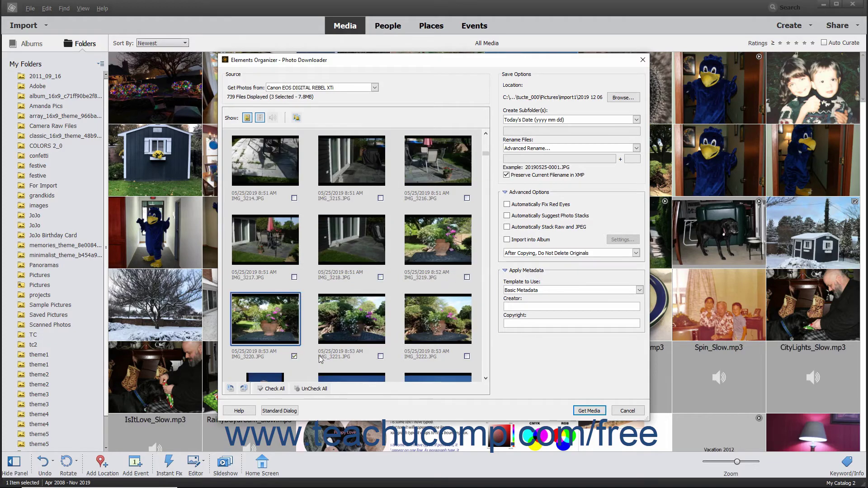
{"action": "left_click", "coordinate": [466, 356]}
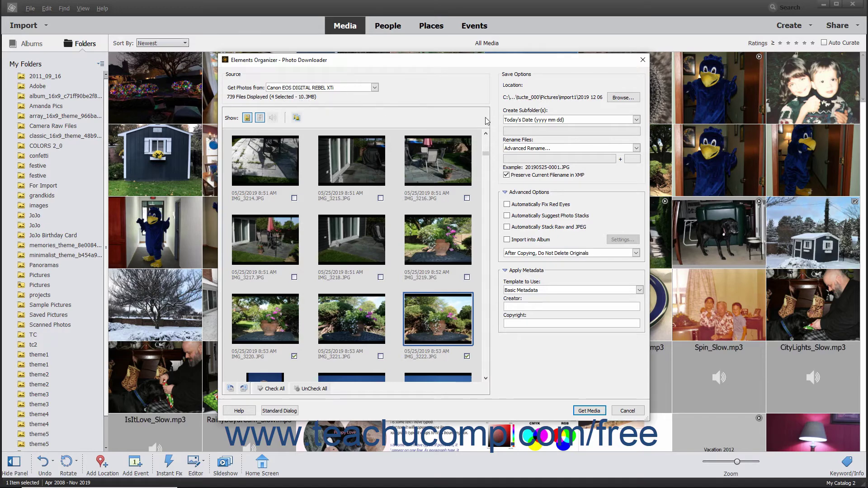
Step: Switch subfolders to Custom Groups, set the grouping slider to 33, and use Custom Name
{"action": "left_click", "coordinate": [635, 120]}
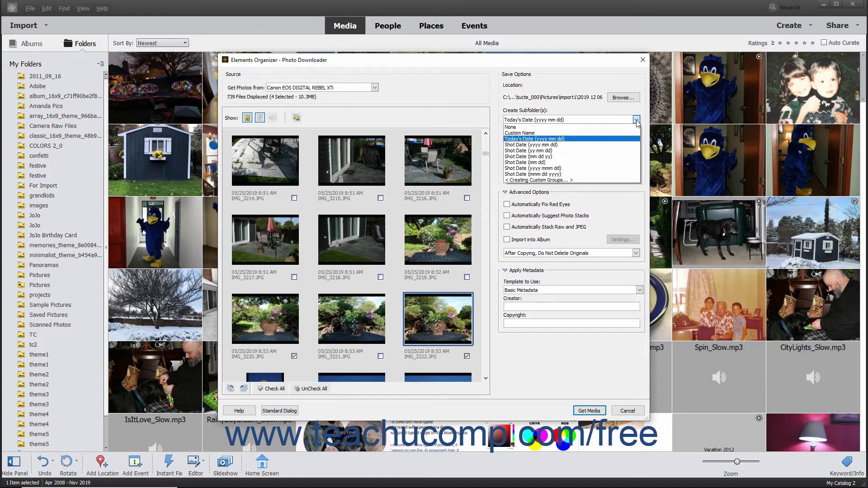
{"action": "left_click", "coordinate": [587, 179]}
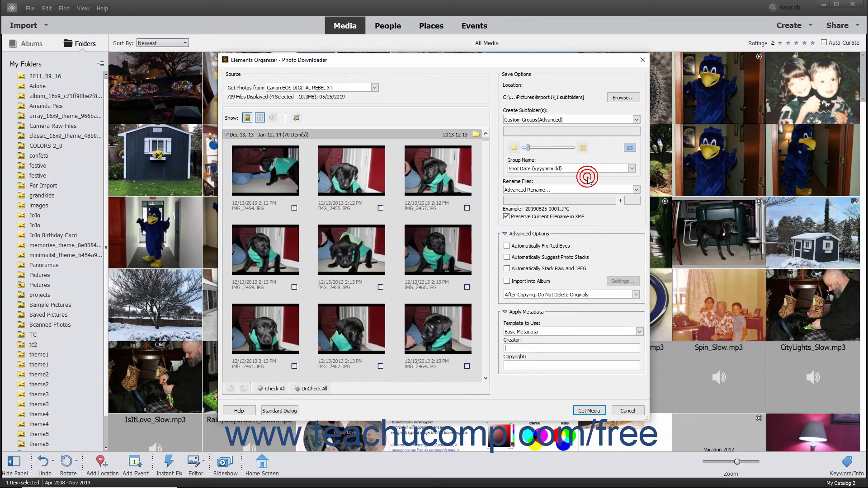
{"action": "left_click", "coordinate": [631, 169]}
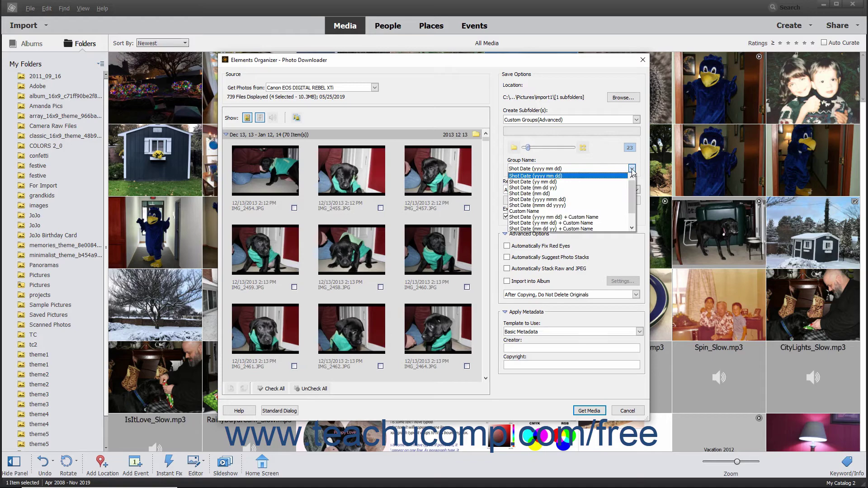
{"action": "left_click", "coordinate": [632, 169]}
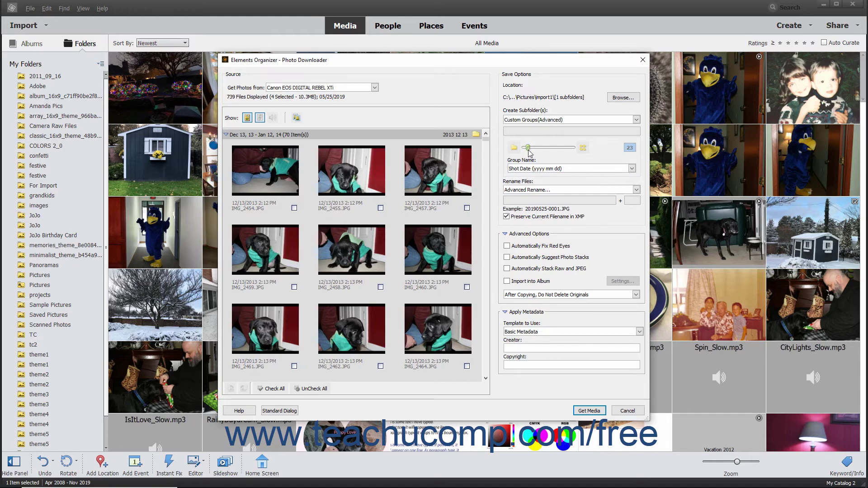
{"action": "left_click_drag", "start_coordinate": [529, 150], "coordinate": [531, 149]}
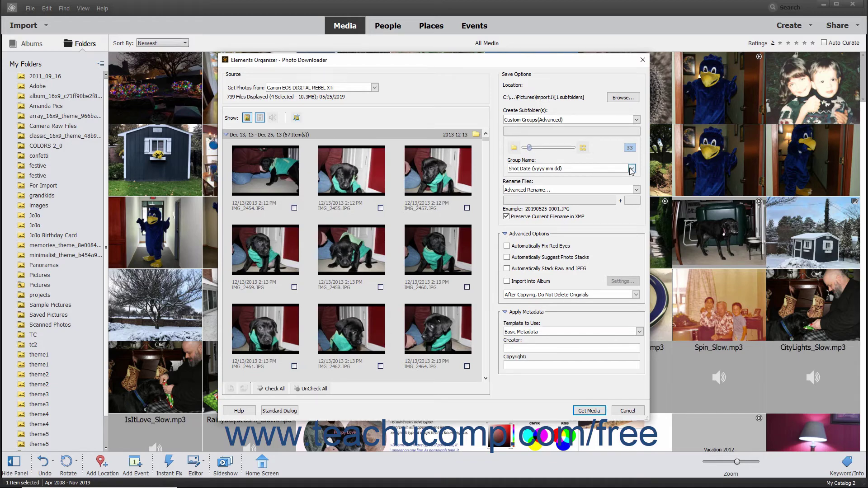
{"action": "left_click", "coordinate": [632, 169]}
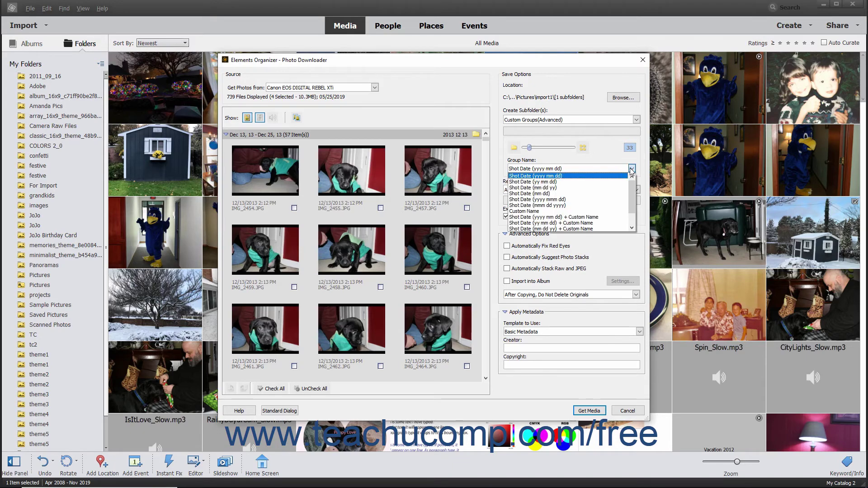
{"action": "left_click", "coordinate": [547, 211]}
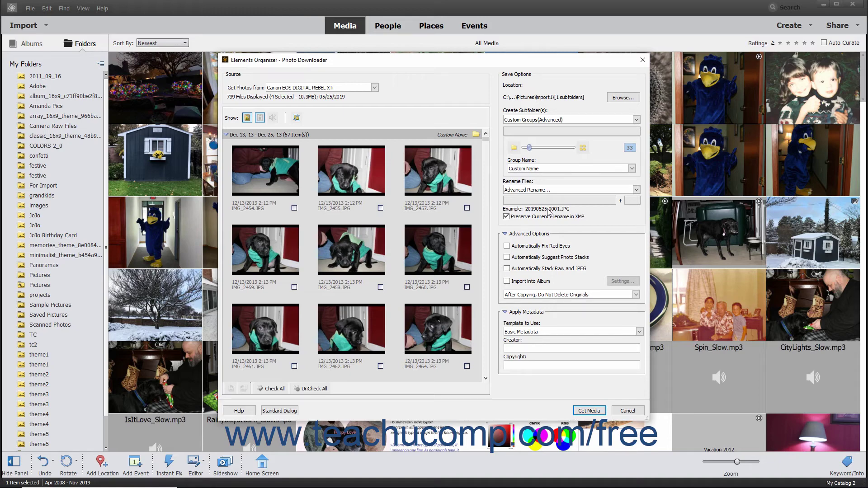
{"action": "left_click", "coordinate": [461, 136]}
{"action": "left_click", "coordinate": [373, 174]}
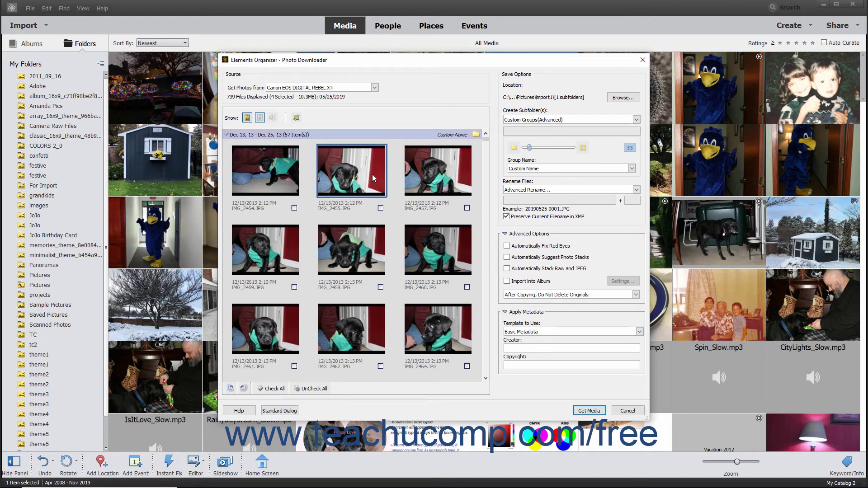
{"action": "left_click", "coordinate": [231, 388]}
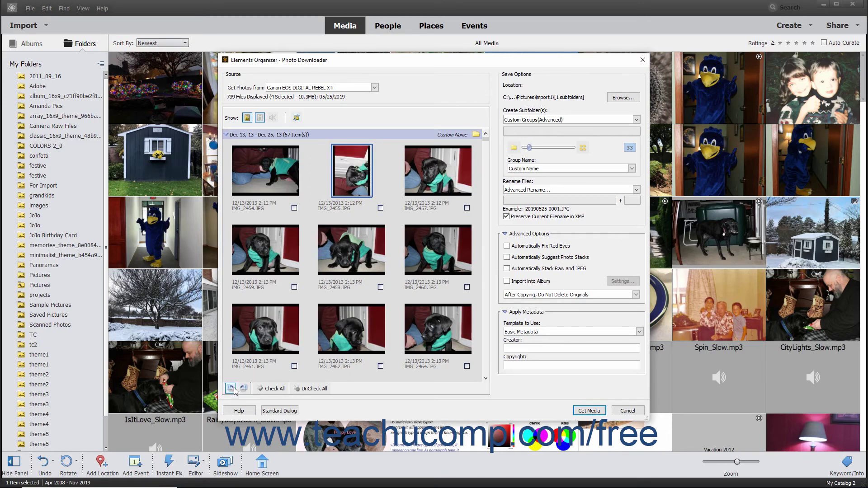
{"action": "left_click", "coordinate": [244, 389]}
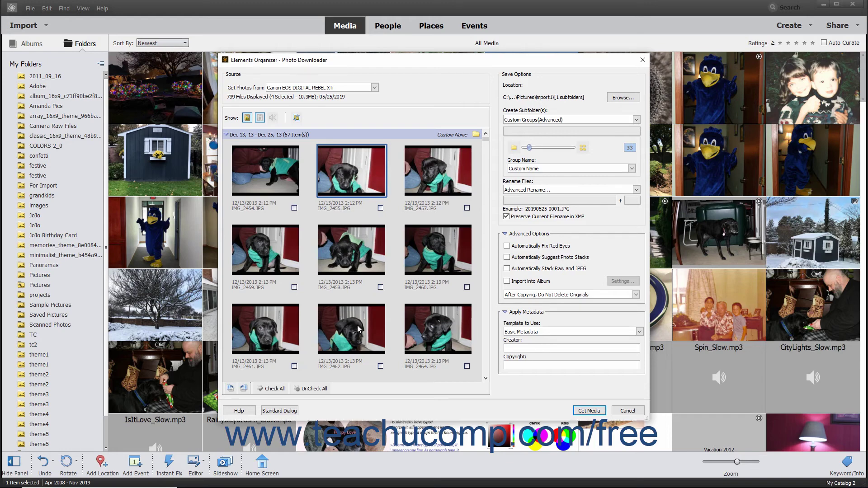
{"action": "left_click", "coordinate": [505, 234]}
{"action": "left_click", "coordinate": [505, 234]}
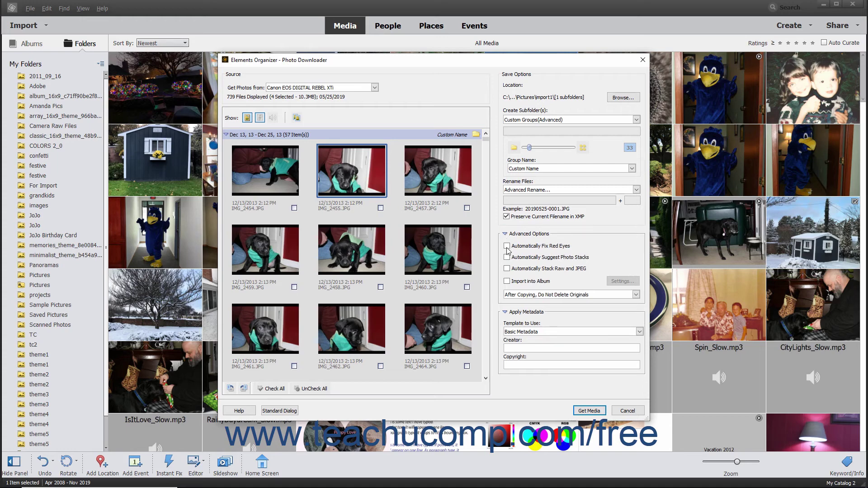
{"action": "left_click", "coordinate": [507, 281]}
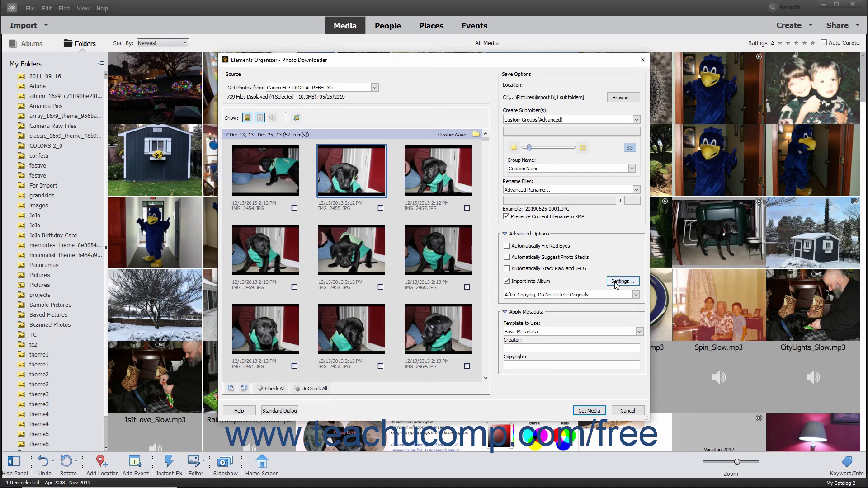
{"action": "left_click", "coordinate": [616, 282]}
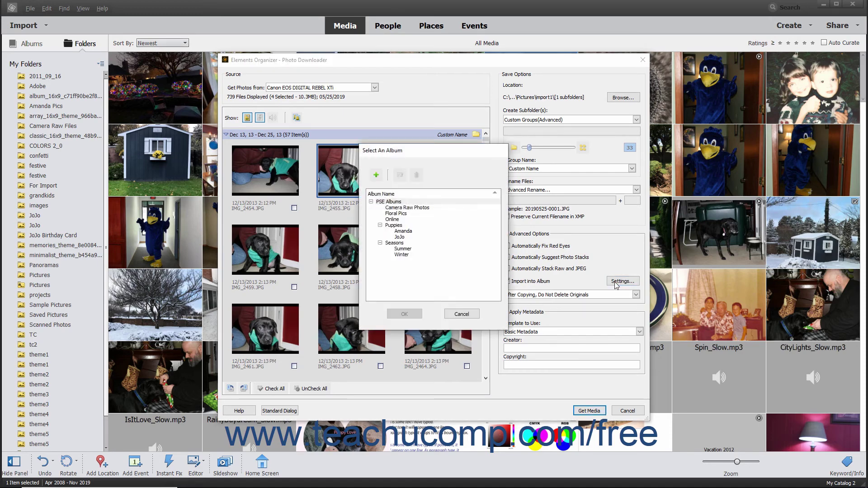
{"action": "left_click", "coordinate": [397, 214]}
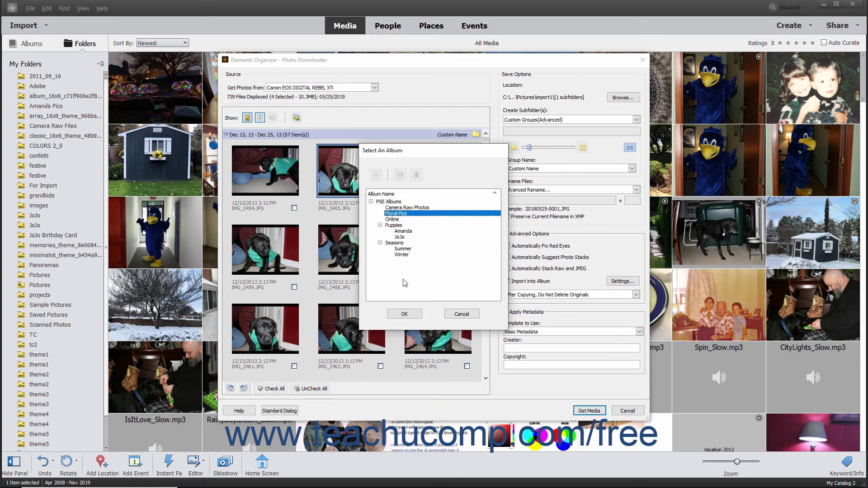
{"action": "left_click", "coordinate": [404, 314]}
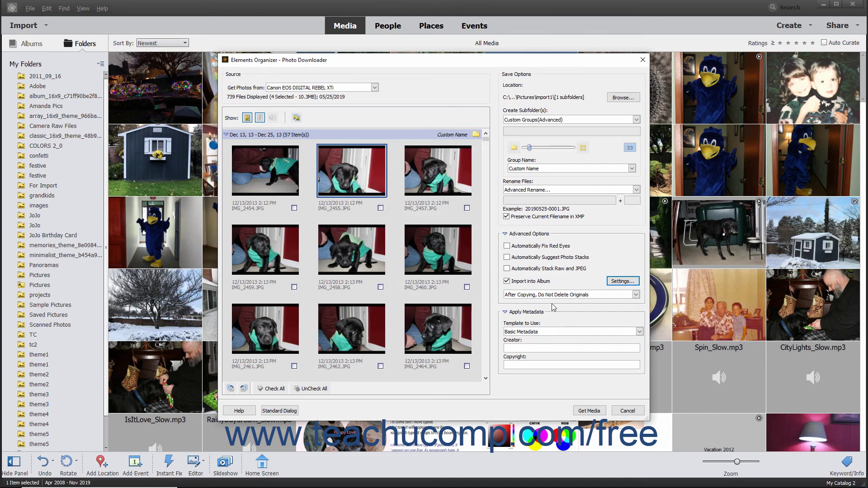
{"action": "left_click", "coordinate": [533, 282]}
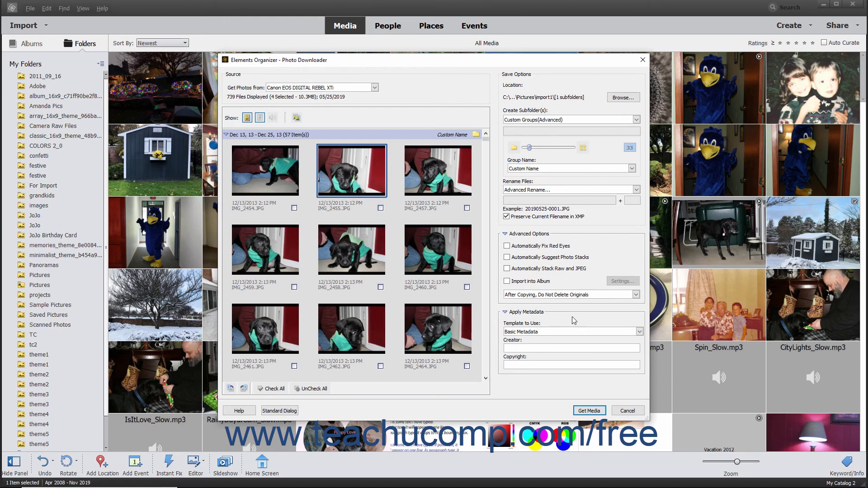
{"action": "left_click", "coordinate": [638, 332]}
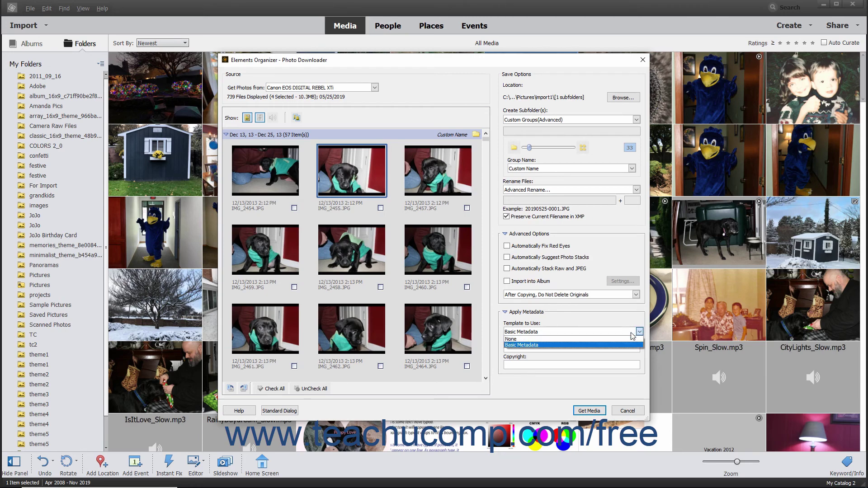
{"action": "left_click", "coordinate": [541, 345]}
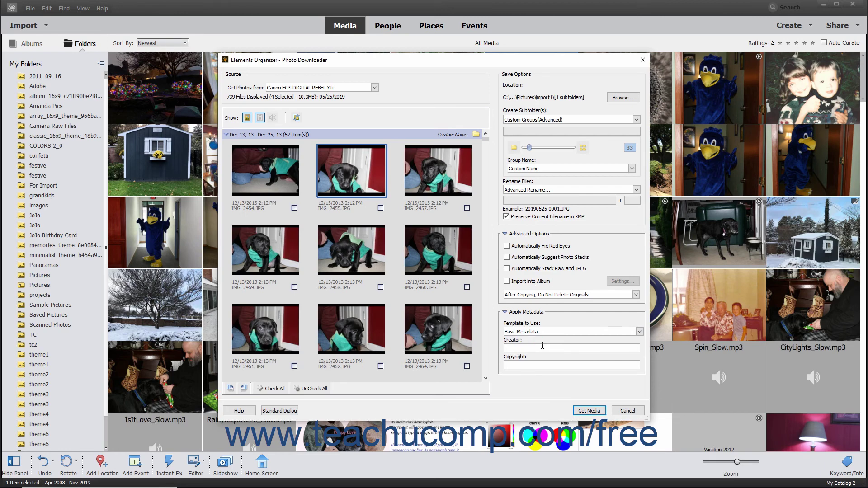
{"action": "left_click", "coordinate": [528, 365]}
Step: Choose Create Subfolder(s): None and Do not rename files, then collapse Apply Metadata and Advanced Options
{"action": "left_click", "coordinate": [637, 120]}
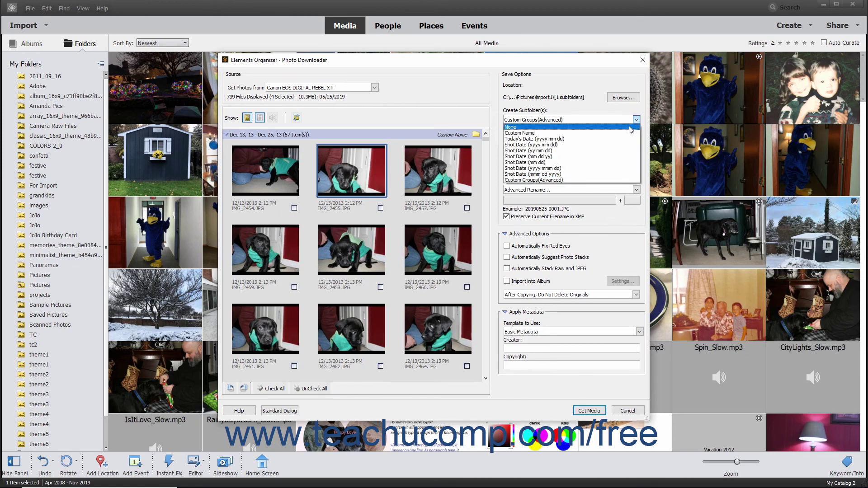
{"action": "left_click", "coordinate": [632, 127]}
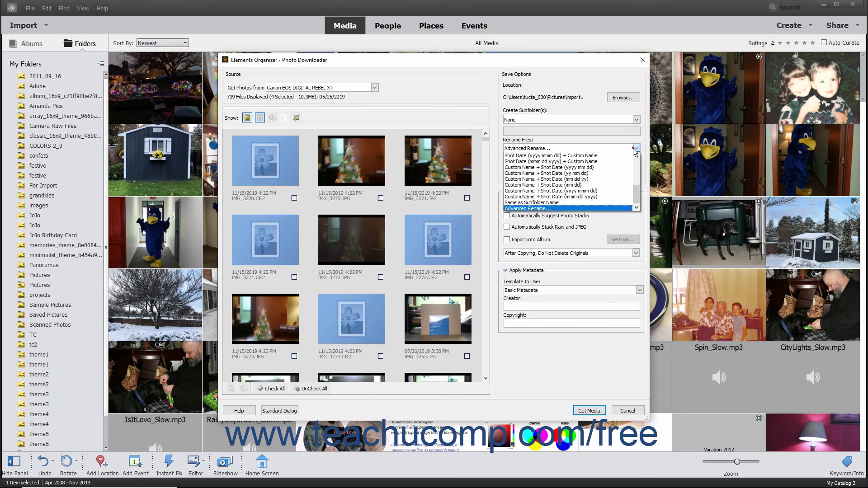
{"action": "left_click", "coordinate": [636, 148]}
{"action": "scroll", "coordinate": [596, 189], "scroll_direction": "up", "scroll_amount": 1}
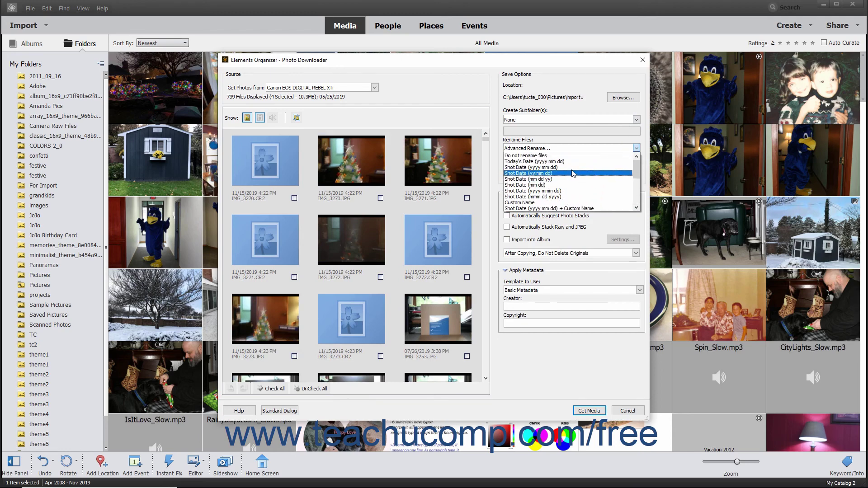
{"action": "left_click", "coordinate": [559, 156]}
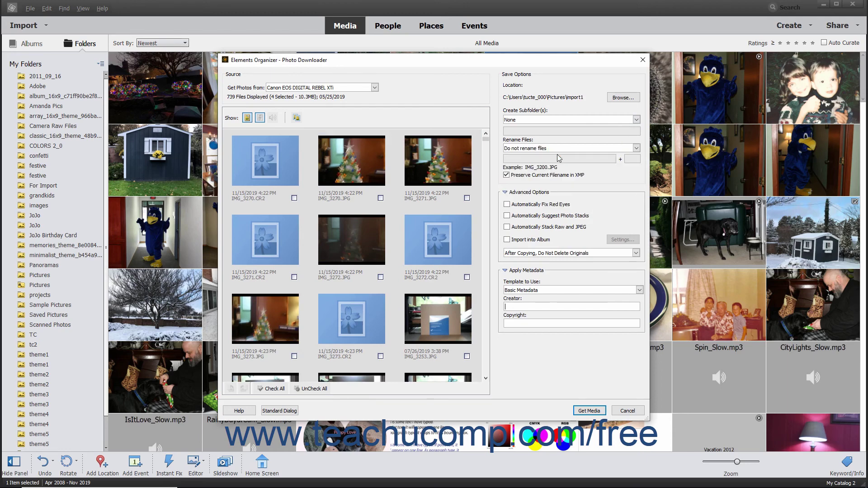
{"action": "left_click", "coordinate": [505, 270]}
{"action": "left_click", "coordinate": [505, 194]}
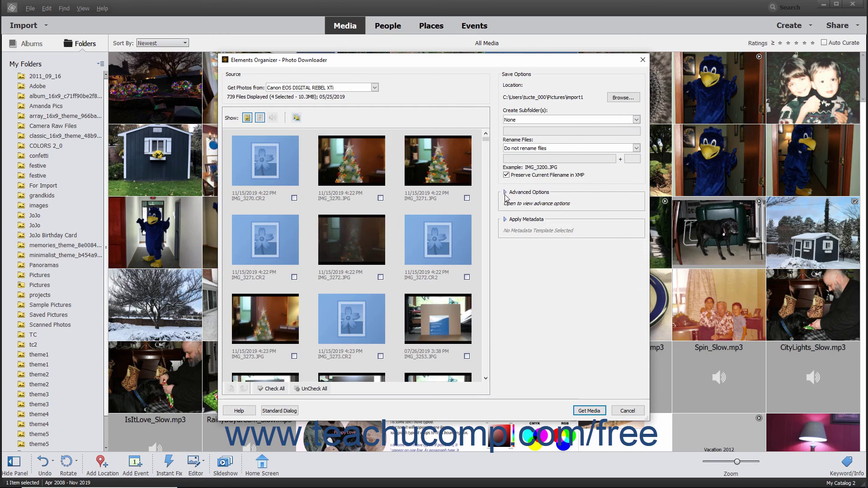